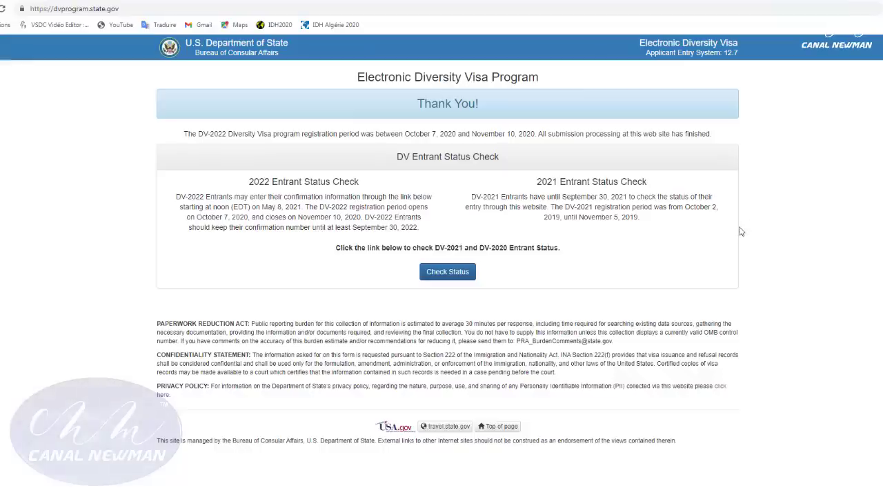
Zoom the page in two levels and scroll down through the Entrant Status Check notes.
{"action": "key", "text": "ctrl+plus"}
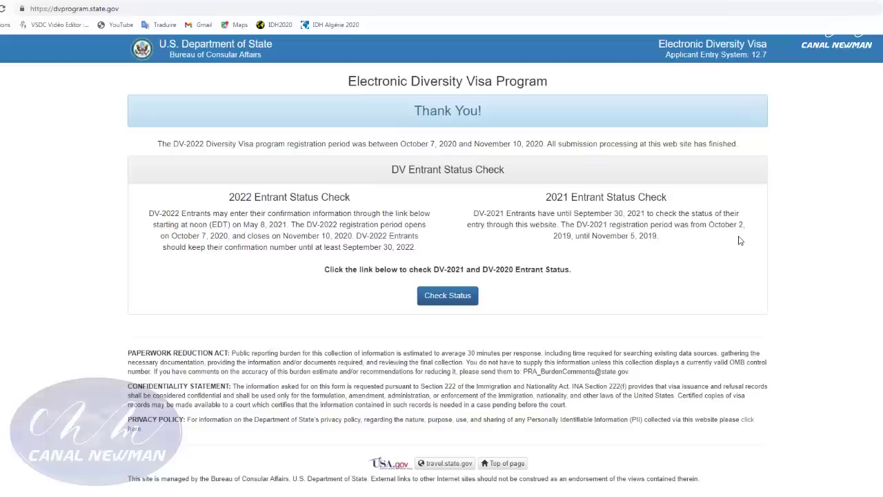
{"action": "key", "text": "ctrl+plus"}
{"action": "key", "text": "ctrl+plus"}
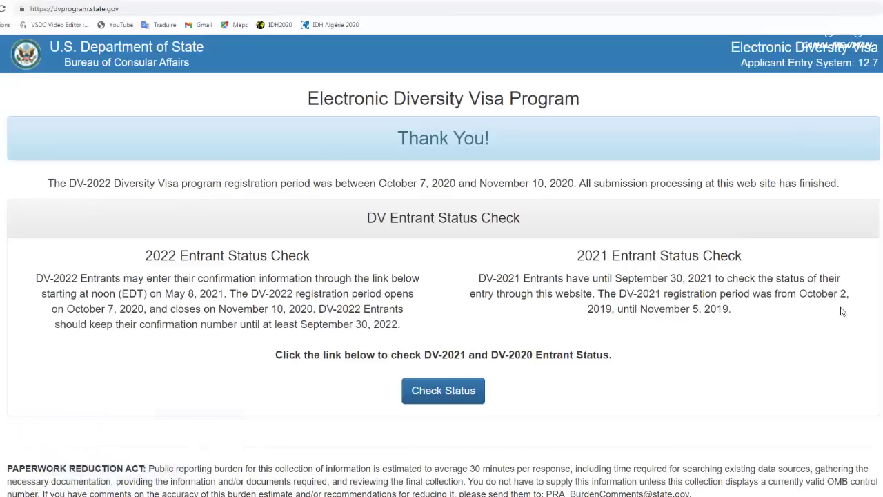
{"action": "scroll", "coordinate": [842, 311], "scroll_direction": "down", "scroll_amount": 1}
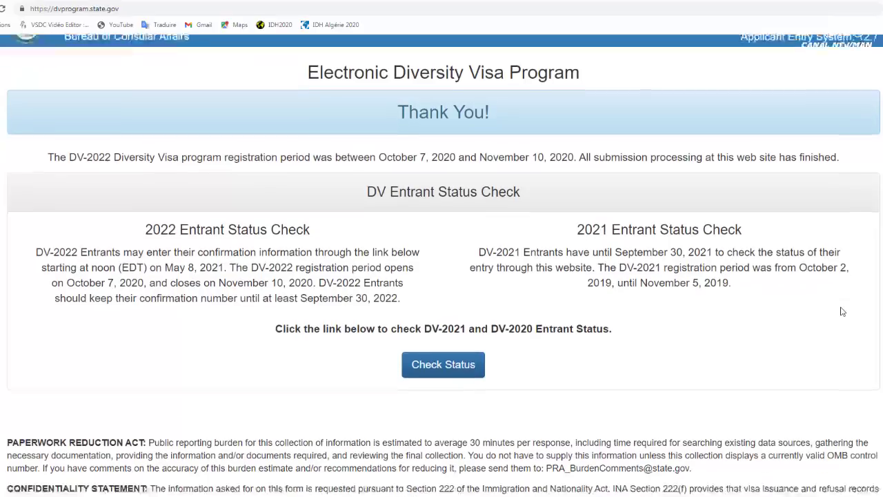
{"action": "scroll", "coordinate": [841, 311], "scroll_direction": "down", "scroll_amount": 1}
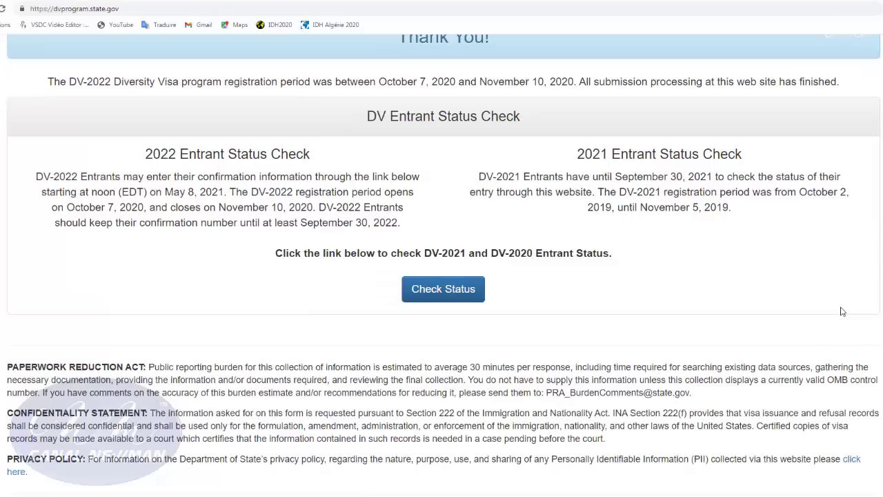
{"action": "scroll", "coordinate": [842, 311], "scroll_direction": "down", "scroll_amount": 1}
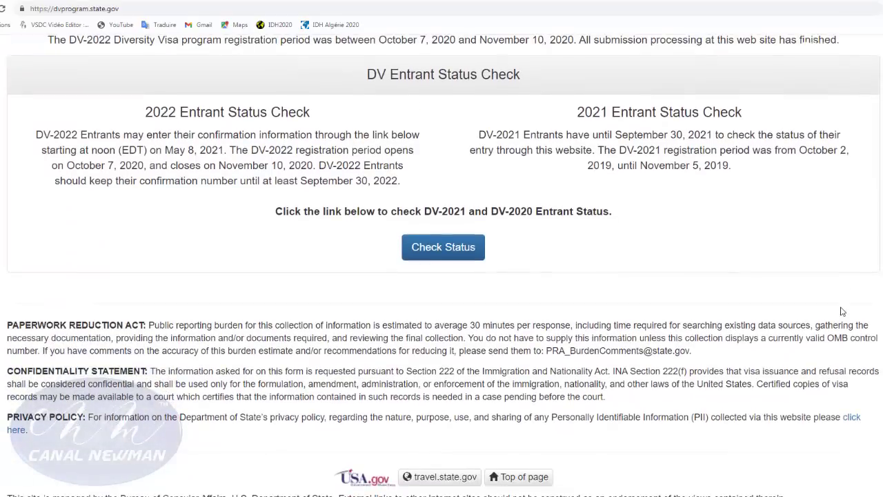
Scroll back up, then highlight and deselect the 2021 Entrant Status Check paragraph.
{"action": "scroll", "coordinate": [841, 311], "scroll_direction": "up", "scroll_amount": 2}
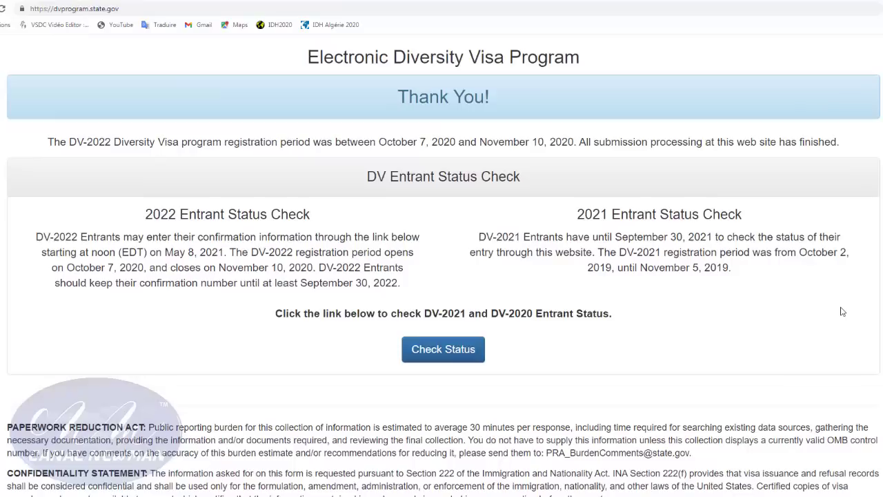
{"action": "scroll", "coordinate": [841, 311], "scroll_direction": "up", "scroll_amount": 1}
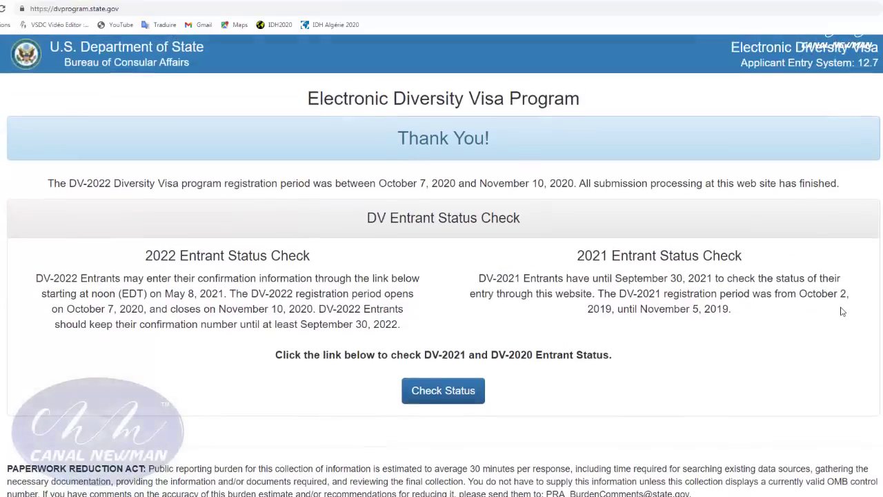
{"action": "left_click_drag", "start_coordinate": [576, 256], "coordinate": [793, 315]}
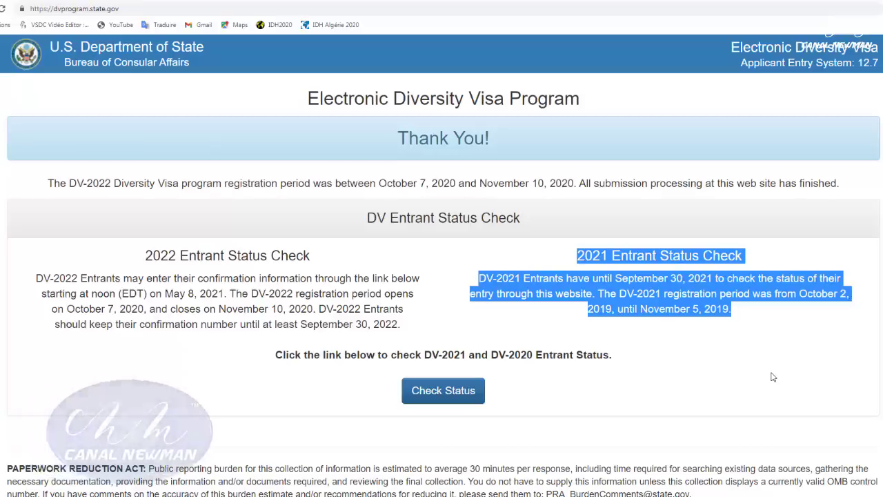
{"action": "left_click", "coordinate": [774, 377]}
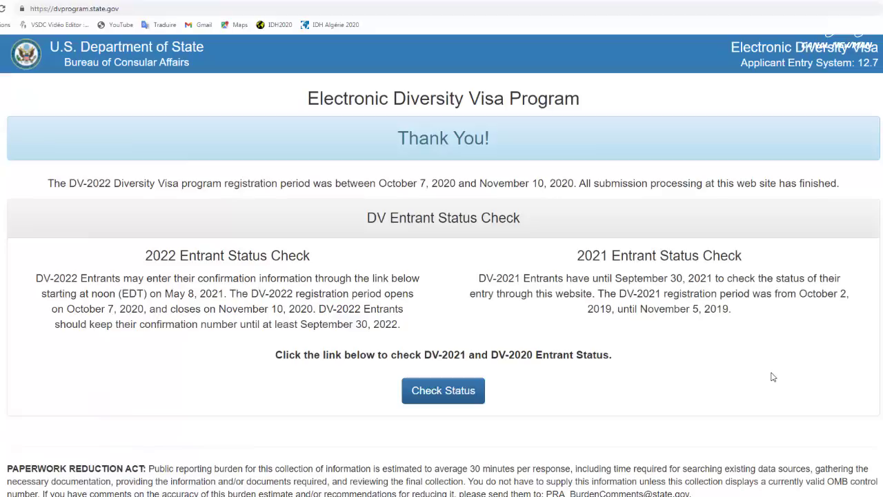
Start the DV-2021/DV-2020 status check and continue past the Welcome instructions.
{"action": "left_click", "coordinate": [445, 393]}
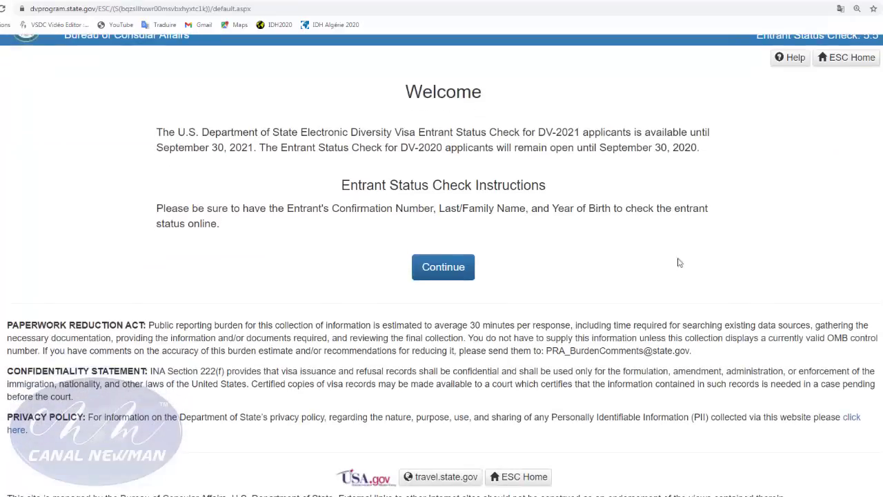
{"action": "left_click", "coordinate": [445, 274]}
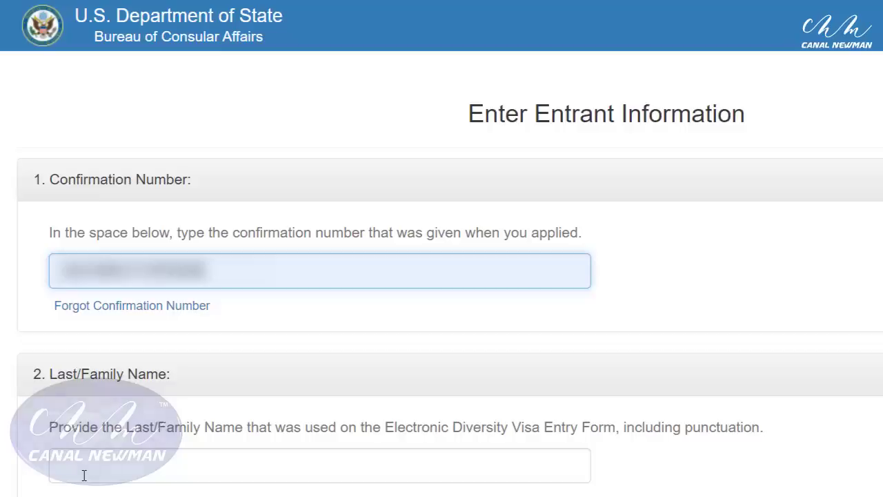
Enter the entrant's last name and year of birth 1987.
{"action": "left_click", "coordinate": [82, 473]}
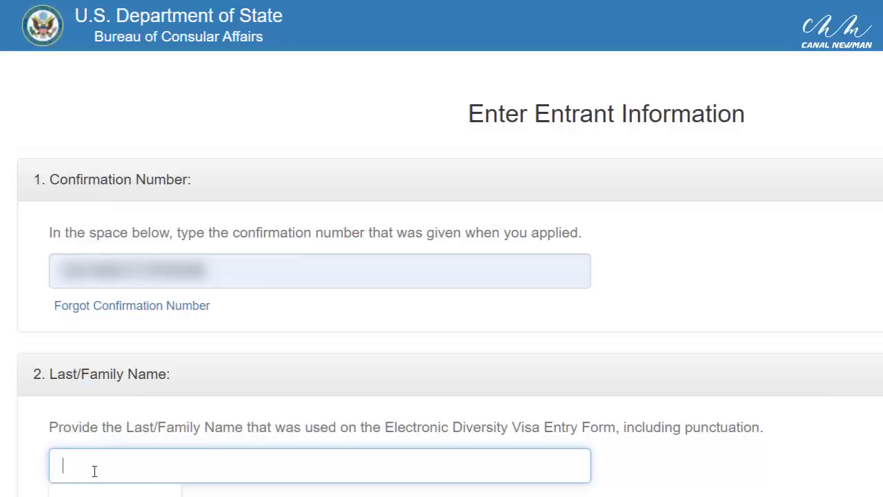
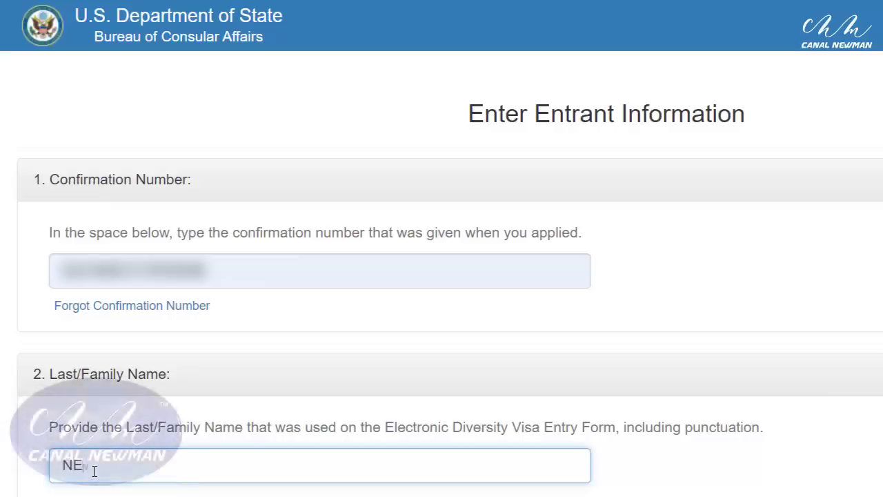
{"action": "scroll", "coordinate": [94, 469], "scroll_direction": "down", "scroll_amount": 3}
{"action": "left_click", "coordinate": [75, 454]}
{"action": "type", "text": "198"}
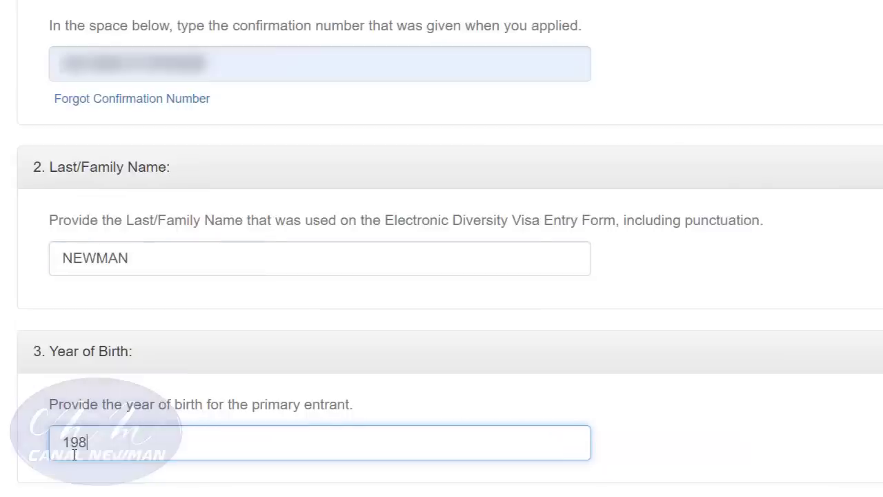
{"action": "type", "text": "7"}
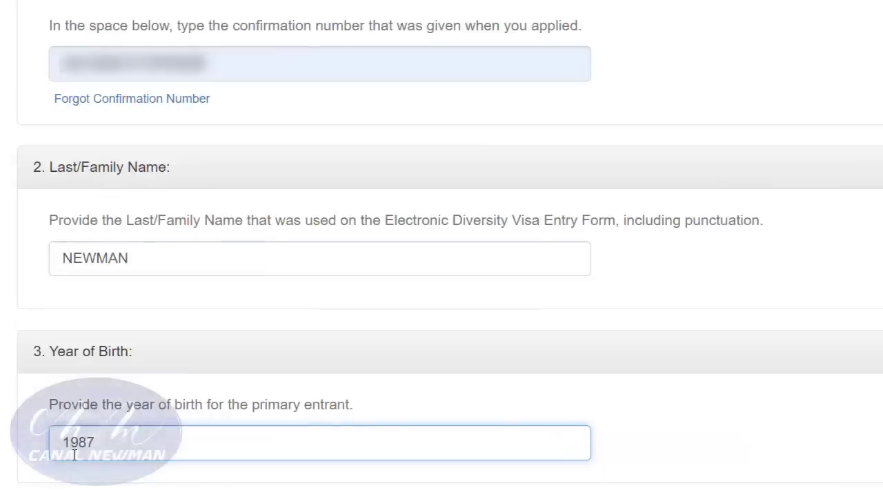
{"action": "key", "text": "Tab"}
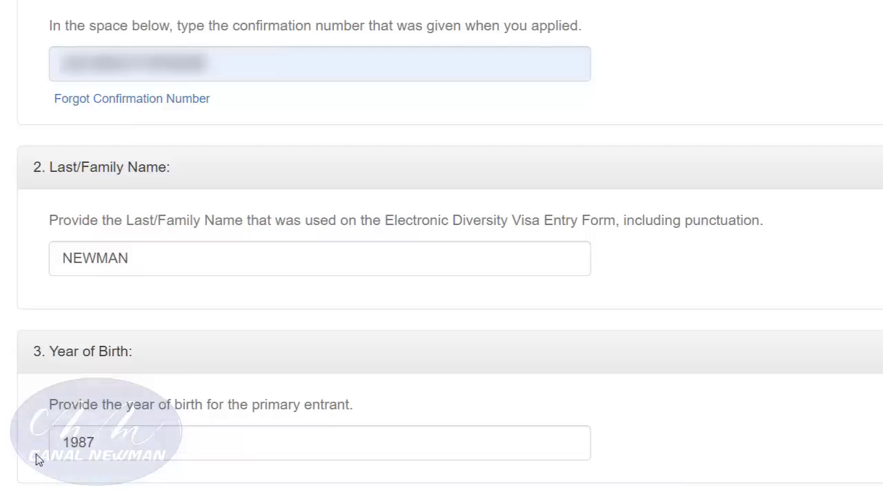
Type the authentication characters from the picture and scroll down to Submit.
{"action": "scroll", "coordinate": [39, 460], "scroll_direction": "down", "scroll_amount": 2}
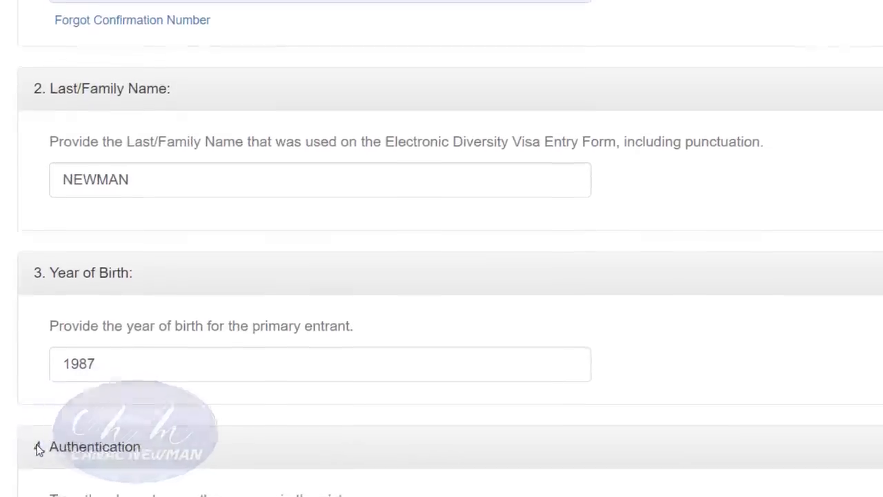
{"action": "scroll", "coordinate": [39, 439], "scroll_direction": "down", "scroll_amount": 3}
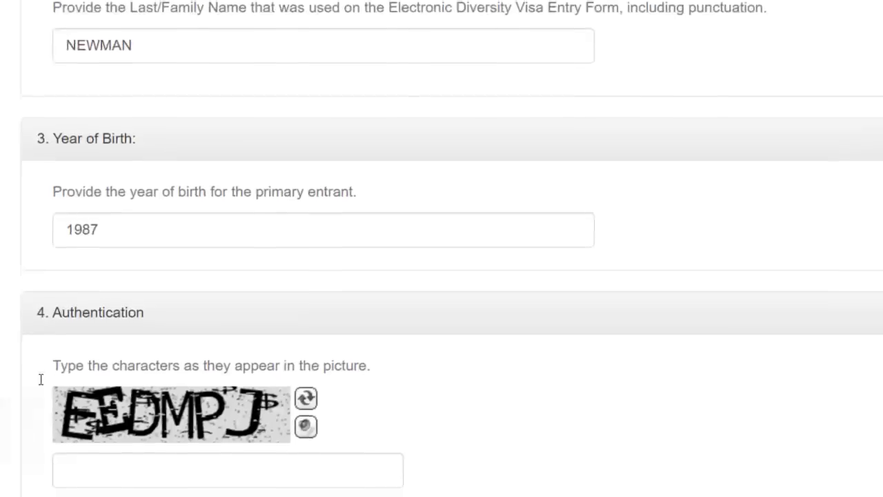
{"action": "left_click", "coordinate": [96, 442]}
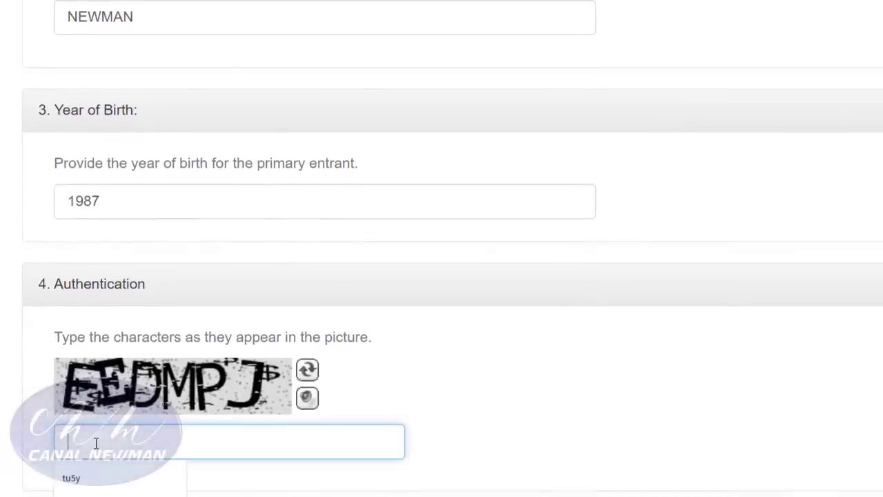
{"action": "type", "text": "EE"}
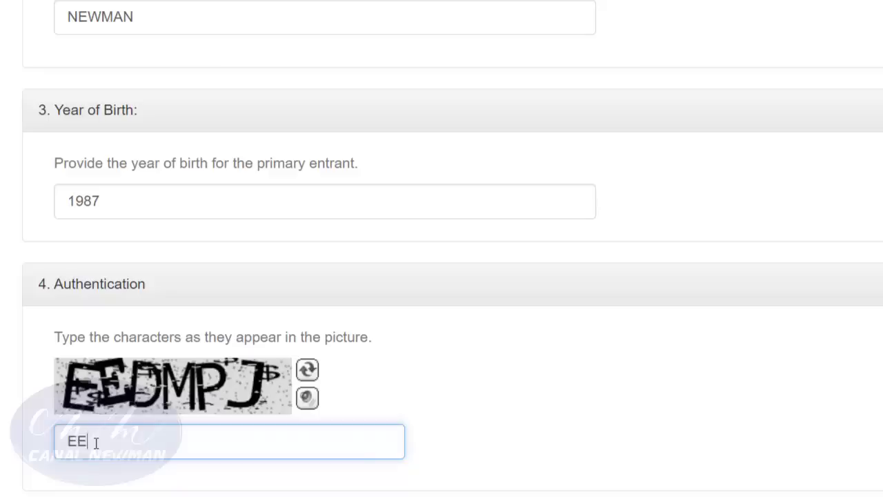
{"action": "type", "text": "DMPJ"}
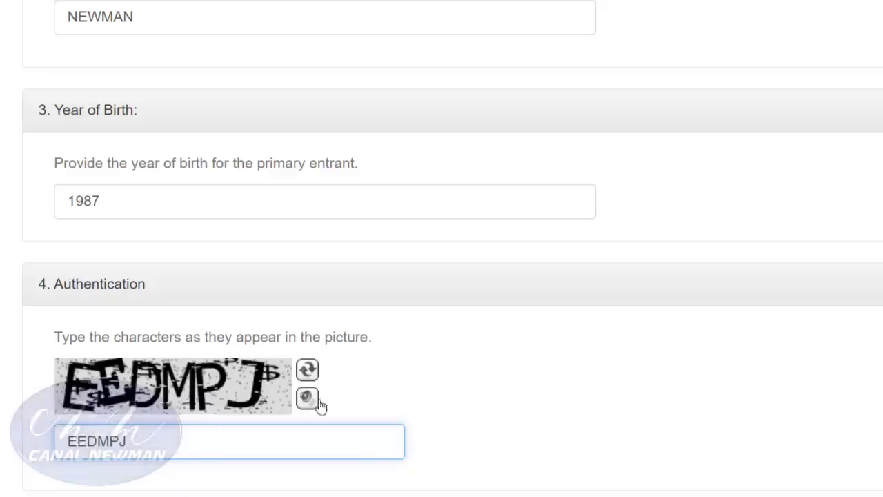
{"action": "scroll", "coordinate": [407, 394], "scroll_direction": "down", "scroll_amount": 1}
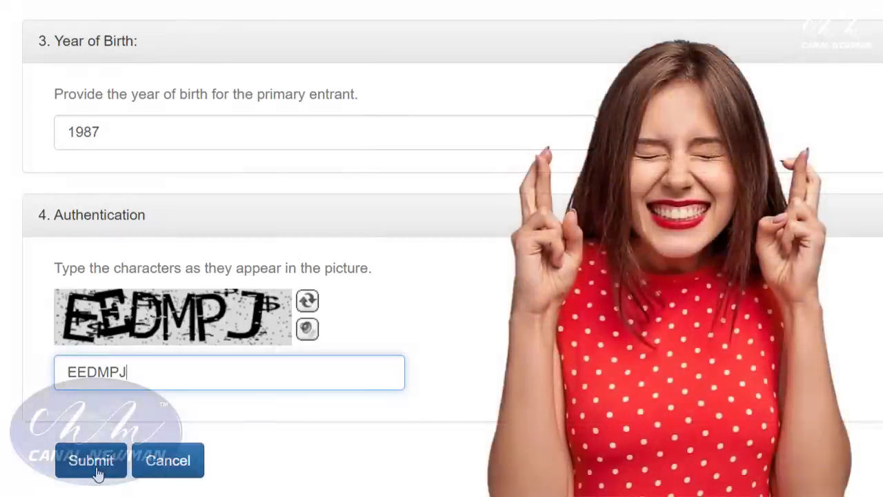
Submit the entrant information, then go to Forgot Confirmation Number for program year 2021.
{"action": "left_click", "coordinate": [98, 473]}
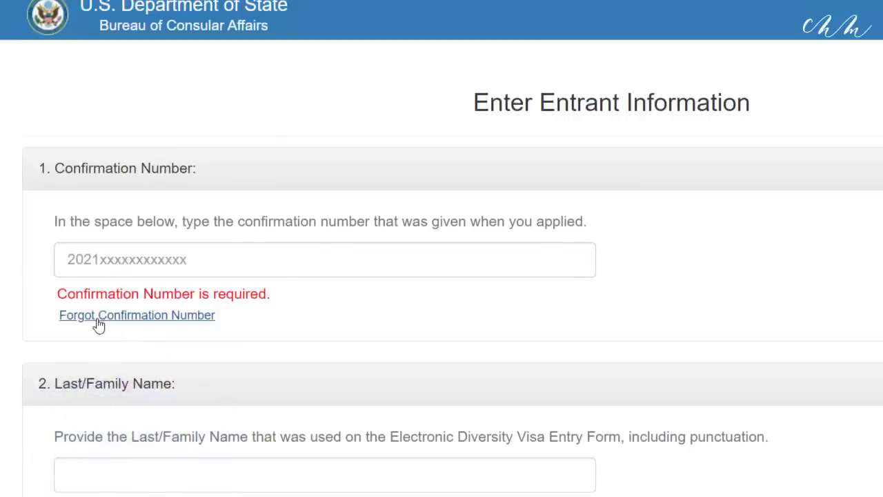
{"action": "left_click_drag", "start_coordinate": [227, 322], "coordinate": [46, 325]}
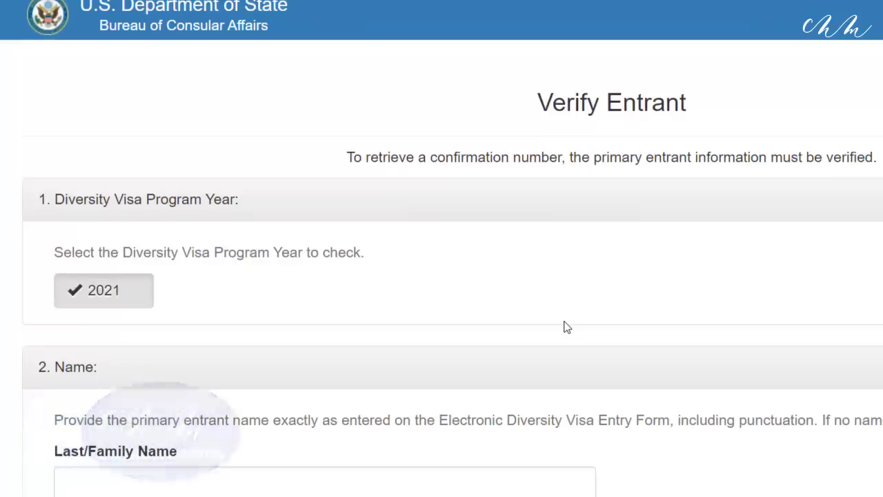
Enter the entrant's last and first names, fixing a typo, and tick No Middle Name.
{"action": "scroll", "coordinate": [564, 326], "scroll_direction": "down", "scroll_amount": 3}
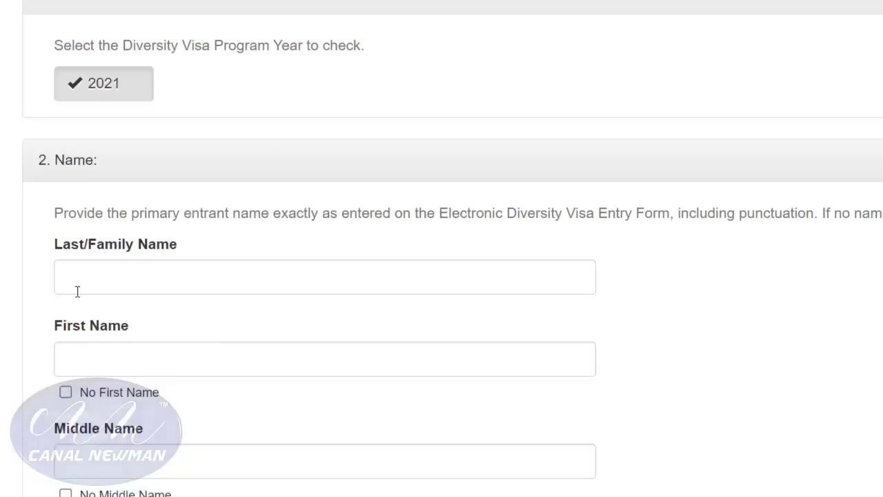
{"action": "left_click", "coordinate": [76, 281]}
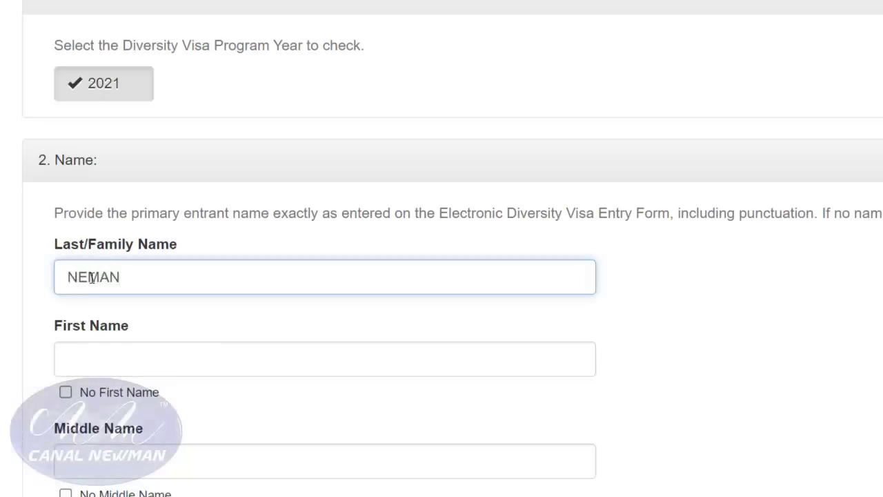
{"action": "left_click", "coordinate": [90, 277]}
{"action": "type", "text": "W"}
{"action": "left_click", "coordinate": [78, 358]}
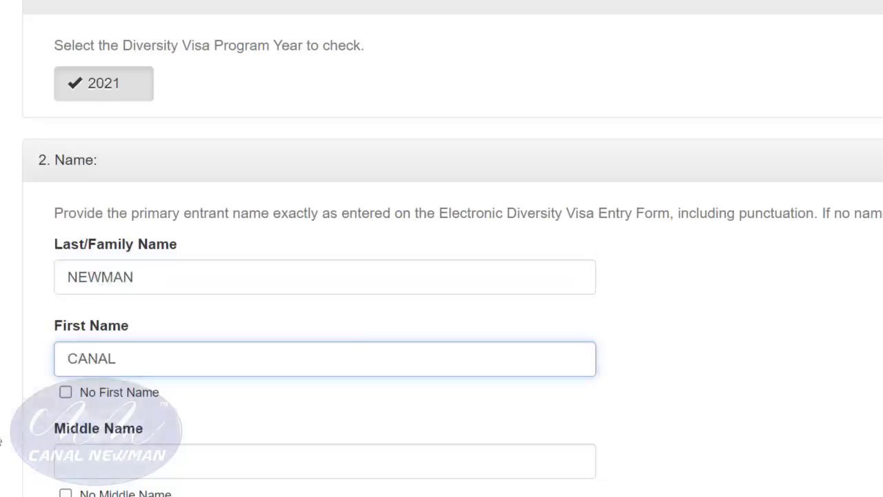
{"action": "scroll", "coordinate": [8, 449], "scroll_direction": "down", "scroll_amount": 1}
{"action": "scroll", "coordinate": [67, 432], "scroll_direction": "down", "scroll_amount": 1}
{"action": "scroll", "coordinate": [71, 437], "scroll_direction": "down", "scroll_amount": 1}
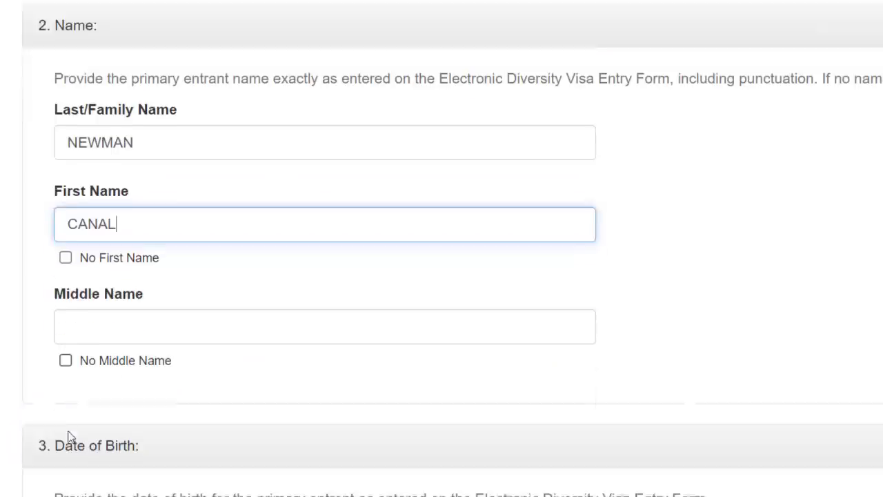
{"action": "left_click", "coordinate": [67, 359]}
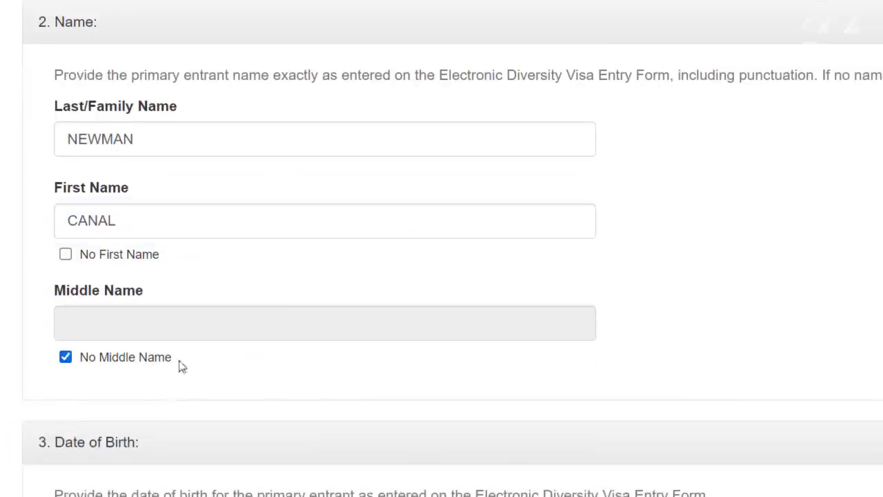
{"action": "scroll", "coordinate": [184, 362], "scroll_direction": "down", "scroll_amount": 3}
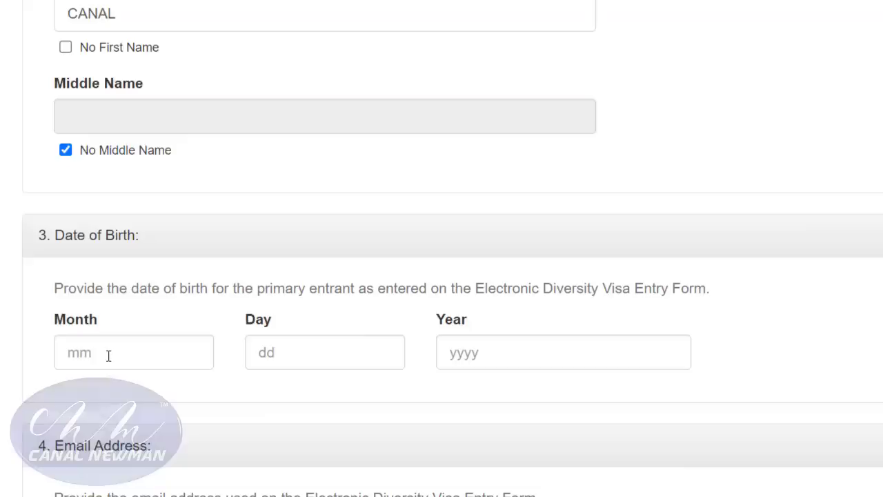
{"action": "left_click", "coordinate": [108, 355]}
{"action": "type", "text": "01"}
{"action": "left_click", "coordinate": [321, 354]}
{"action": "left_click", "coordinate": [453, 353]}
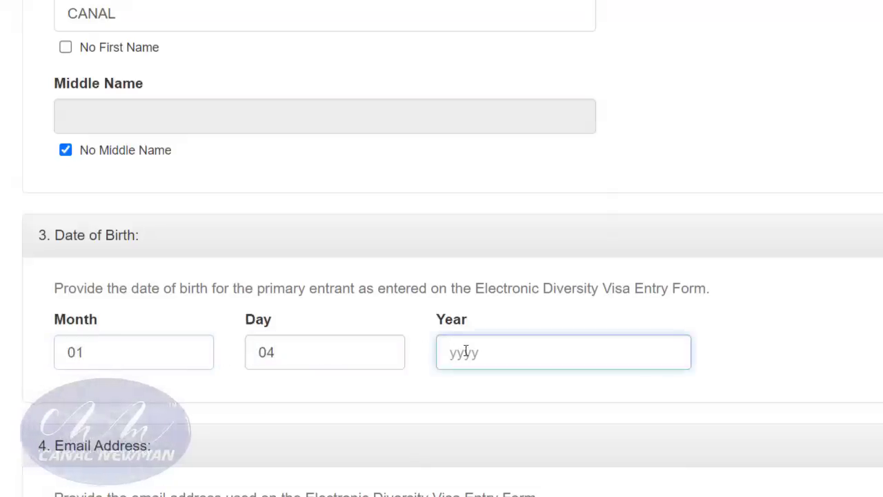
{"action": "type", "text": "1987"}
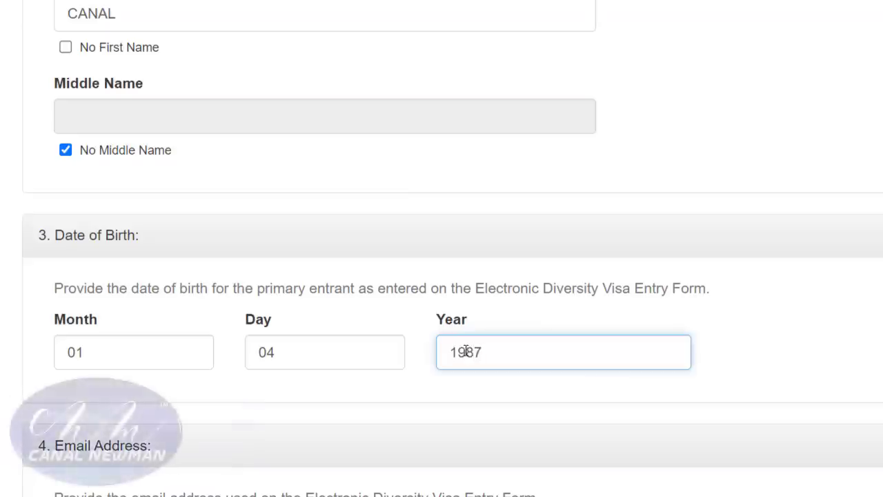
Fill in the entrant's e-mail address.
{"action": "scroll", "coordinate": [466, 352], "scroll_direction": "down", "scroll_amount": 2}
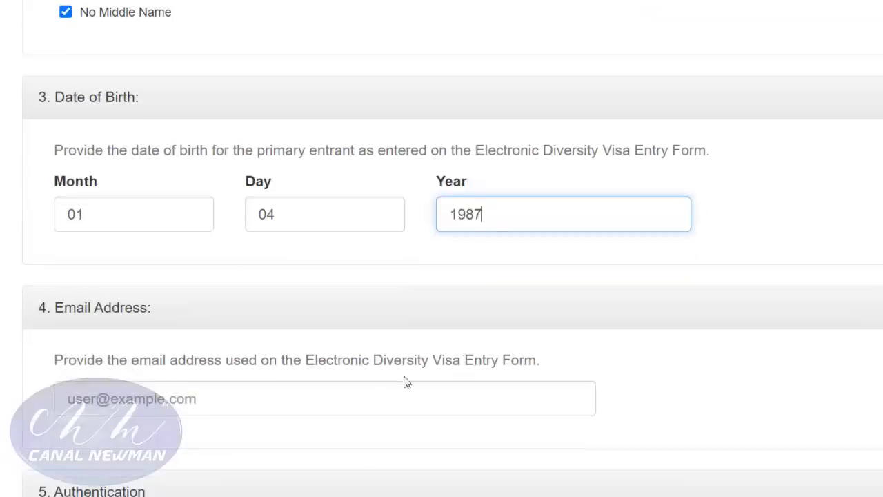
{"action": "left_click", "coordinate": [105, 404]}
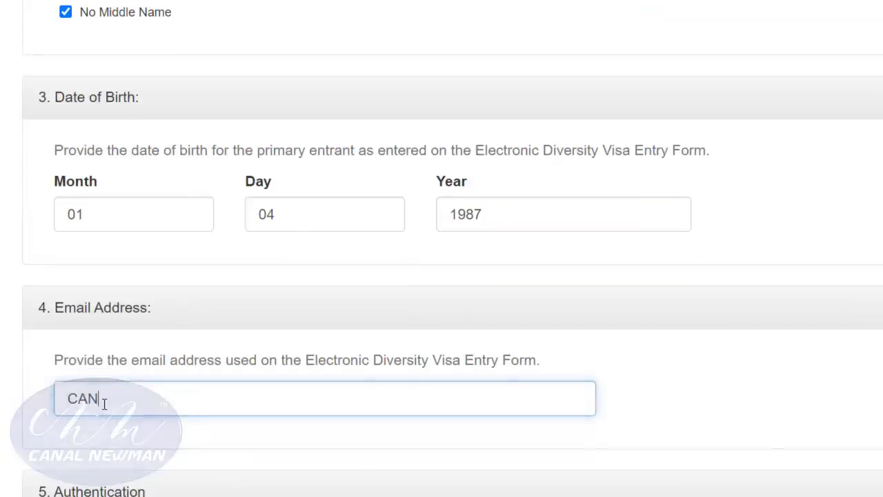
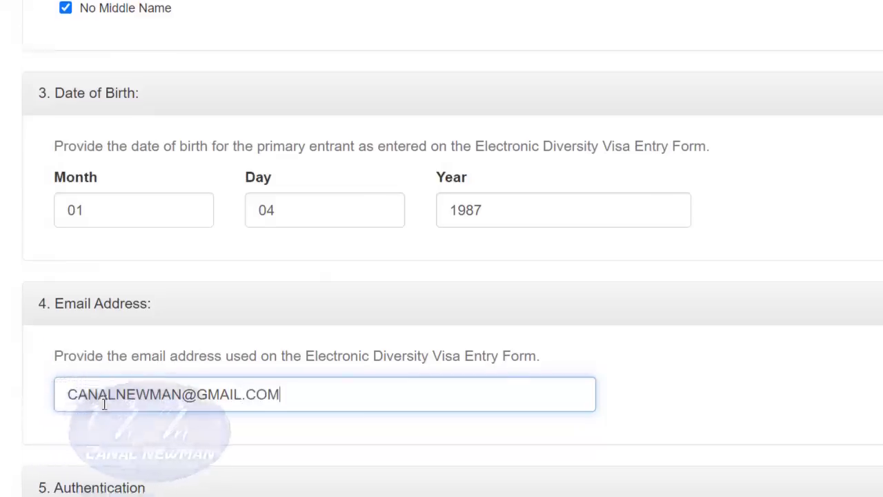
{"action": "scroll", "coordinate": [78, 366], "scroll_direction": "down", "scroll_amount": 4}
Begin typing the authentication characters from the picture into the Authentication field.
{"action": "left_click", "coordinate": [78, 361]}
{"action": "type", "text": "A6HD"}
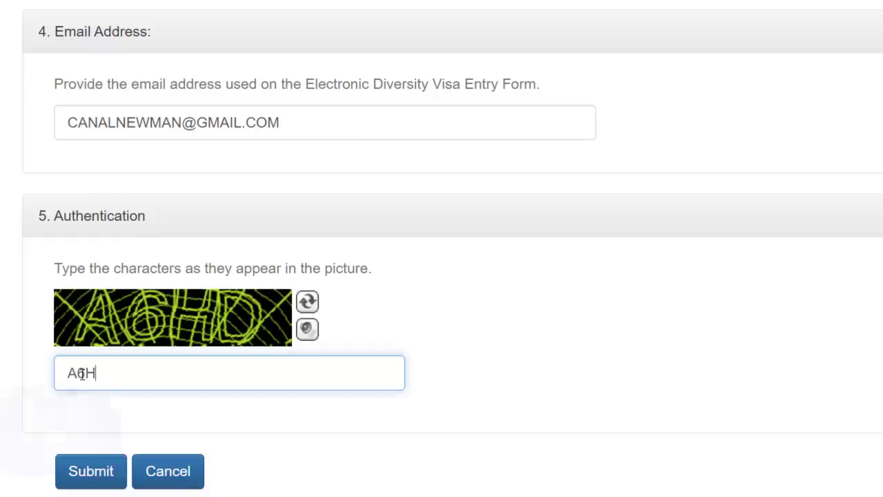